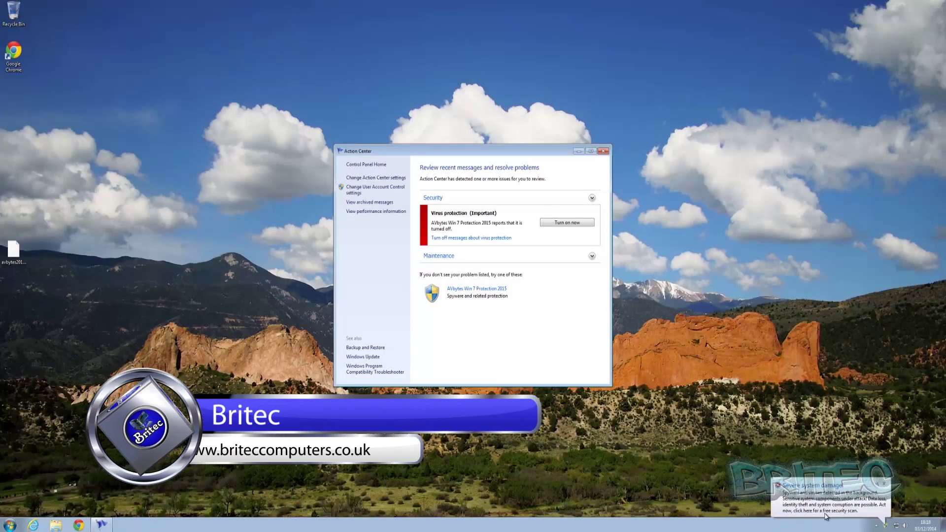
- Launch AVbytes Win 7 Protection 2015 from Action Center so its fake scan starts listing 'infected' files
{"action": "left_click", "coordinate": [826, 515]}
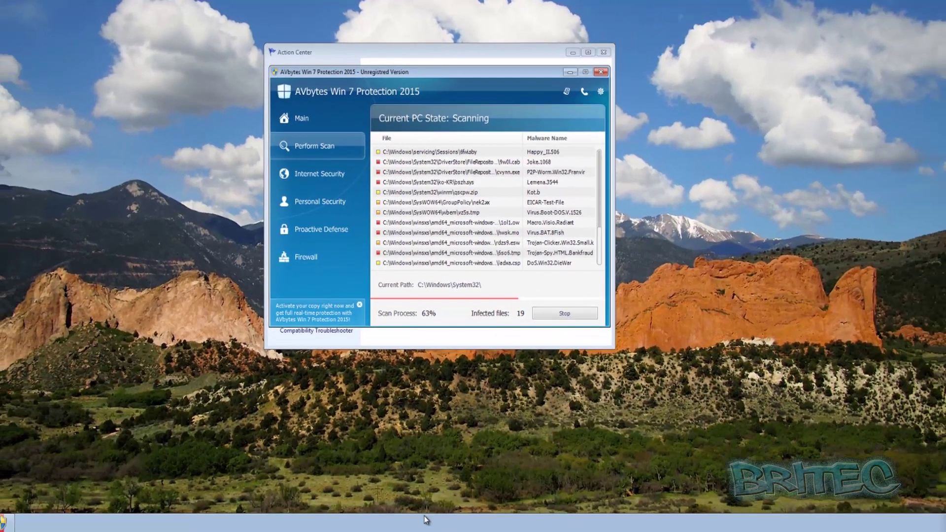
- Try starting Task Manager from the taskbar menu and close the AVbytes Alert that blocks it
{"action": "right_click", "coordinate": [425, 521]}
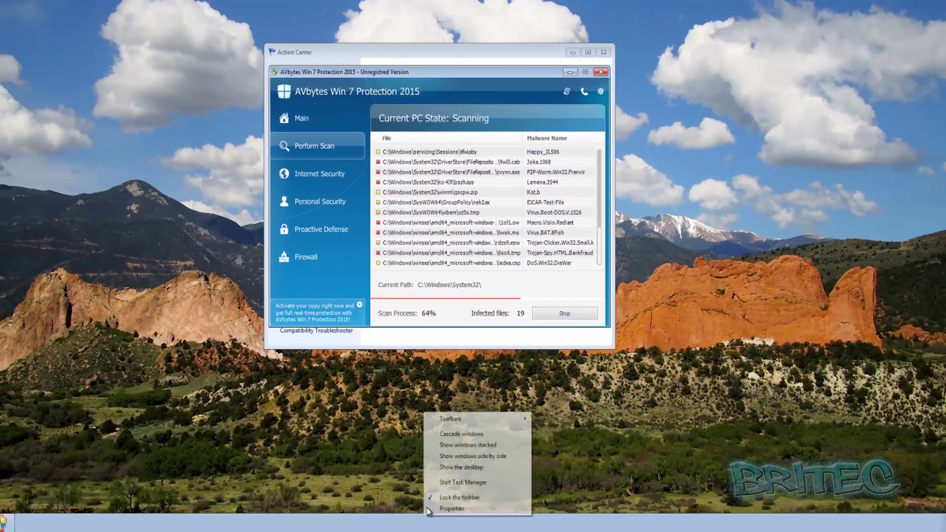
{"action": "left_click", "coordinate": [449, 483]}
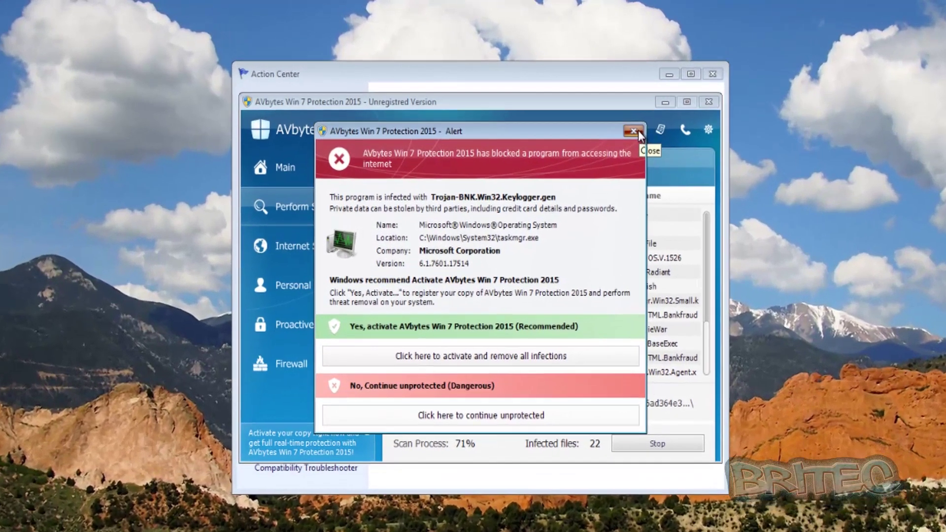
{"action": "left_click", "coordinate": [551, 94]}
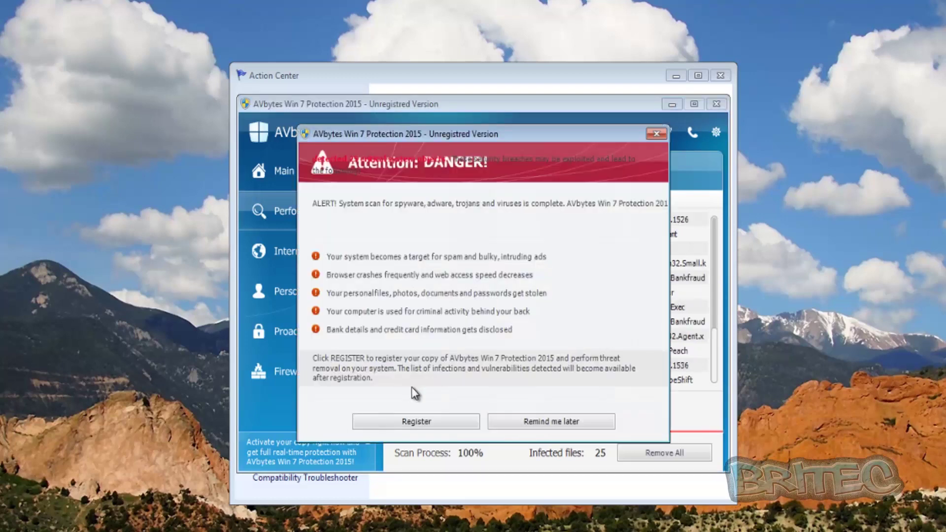
- Choose Register on the Attention: DANGER! warning to clear it, then bring up the Start menu
{"action": "left_click", "coordinate": [422, 419]}
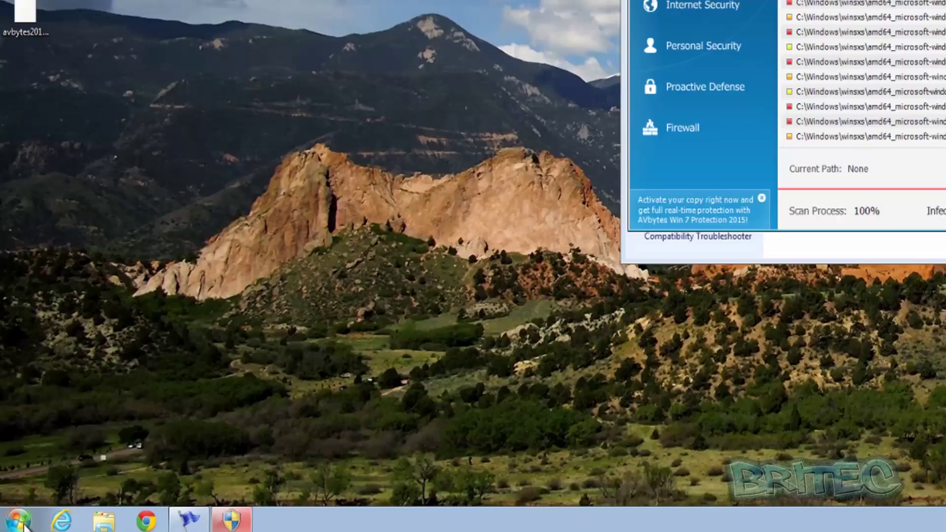
{"action": "left_click", "coordinate": [18, 520]}
- Restart Windows and pick Safe Mode with Networking from the F8 boot menu
{"action": "left_click", "coordinate": [239, 483]}
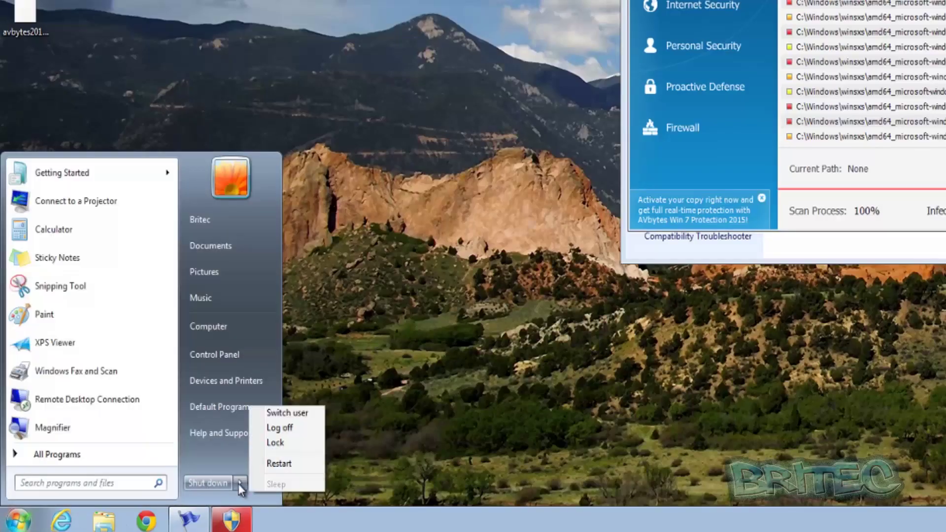
{"action": "left_click", "coordinate": [273, 467]}
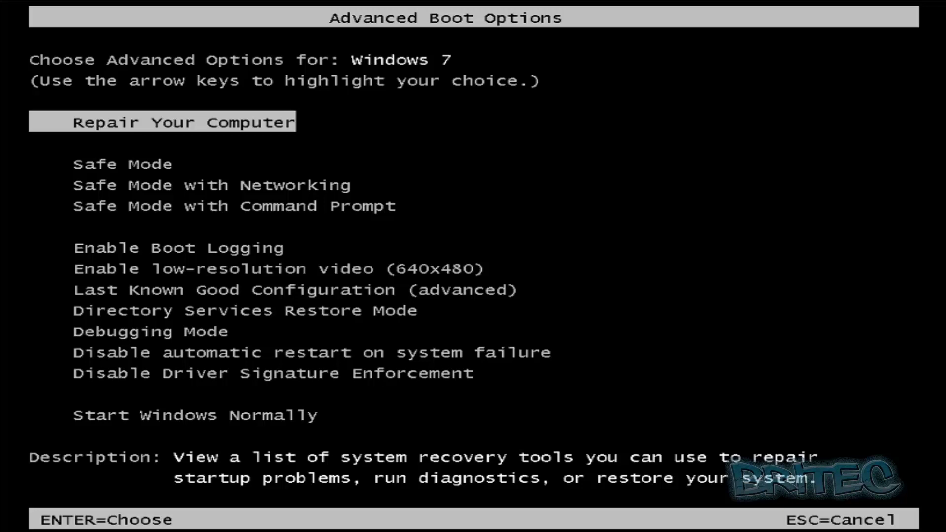
{"action": "key", "text": "Down"}
{"action": "key", "text": "Down"}
{"action": "key", "text": "Up"}
{"action": "key", "text": "Up"}
{"action": "key", "text": "Down"}
{"action": "key", "text": "Down"}
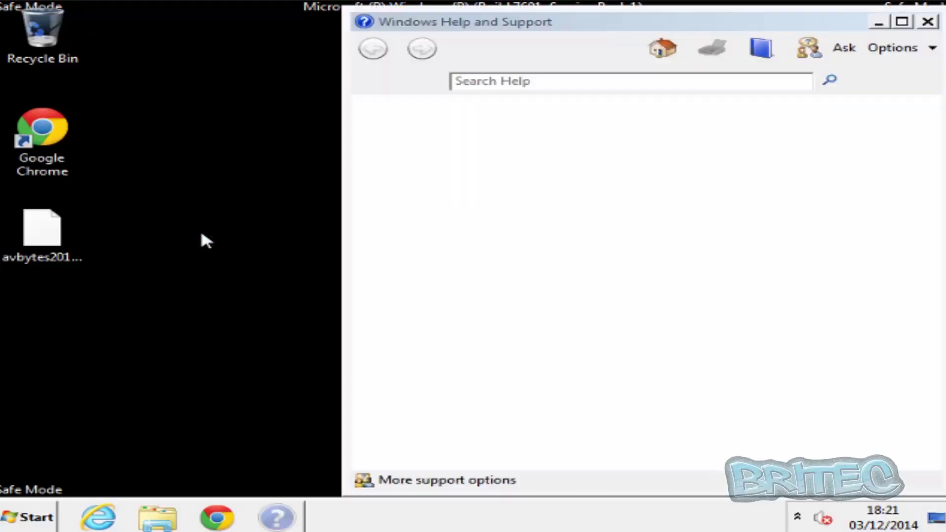
- Close the safe mode Help and Support window and go to Computer from the Start menu
{"action": "left_click", "coordinate": [935, 26]}
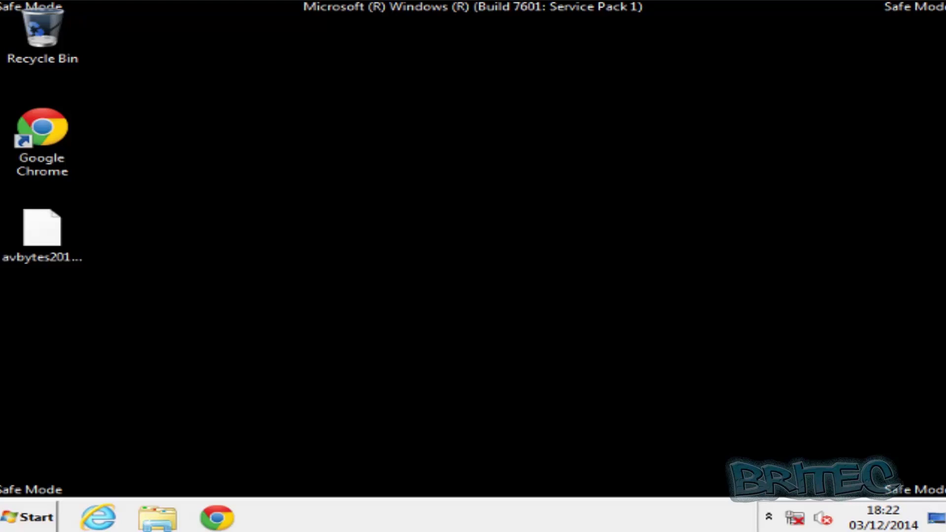
{"action": "left_click", "coordinate": [29, 517]}
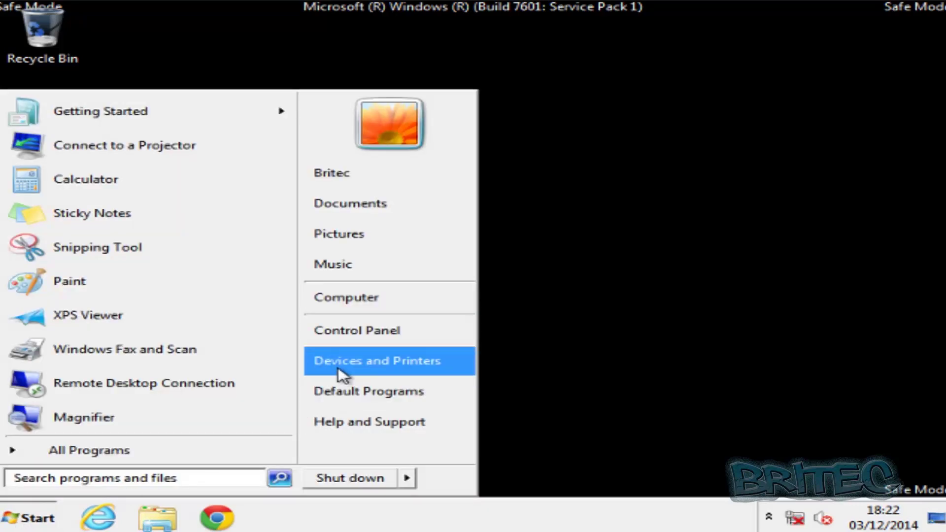
{"action": "left_click", "coordinate": [399, 303]}
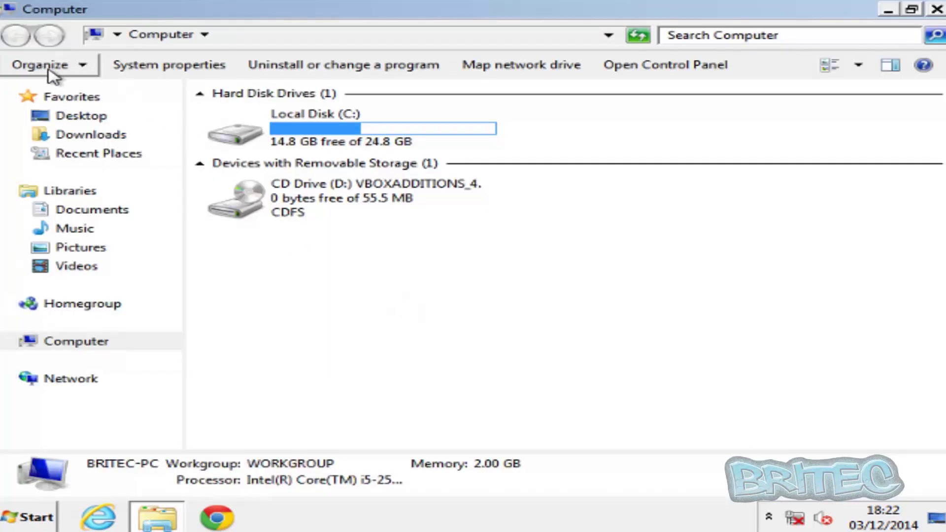
- In Folder Options' View settings, show hidden files and file extensions, then enter Local Disk (C:)
{"action": "left_click", "coordinate": [83, 69]}
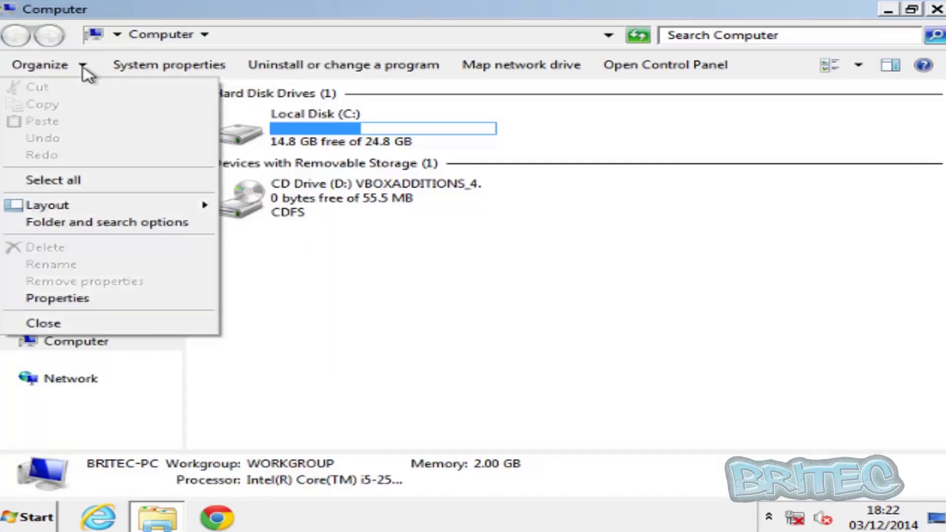
{"action": "left_click", "coordinate": [132, 227]}
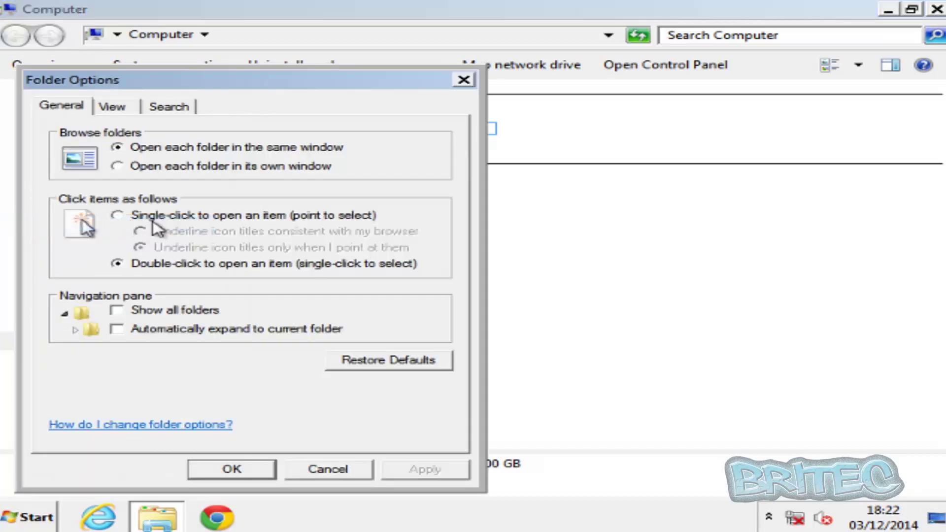
{"action": "left_click", "coordinate": [108, 108]}
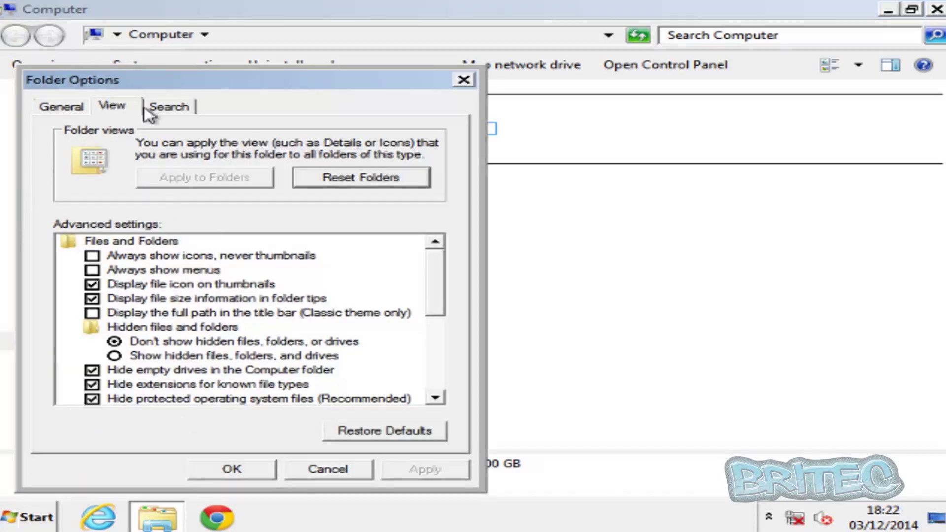
{"action": "left_click", "coordinate": [115, 357]}
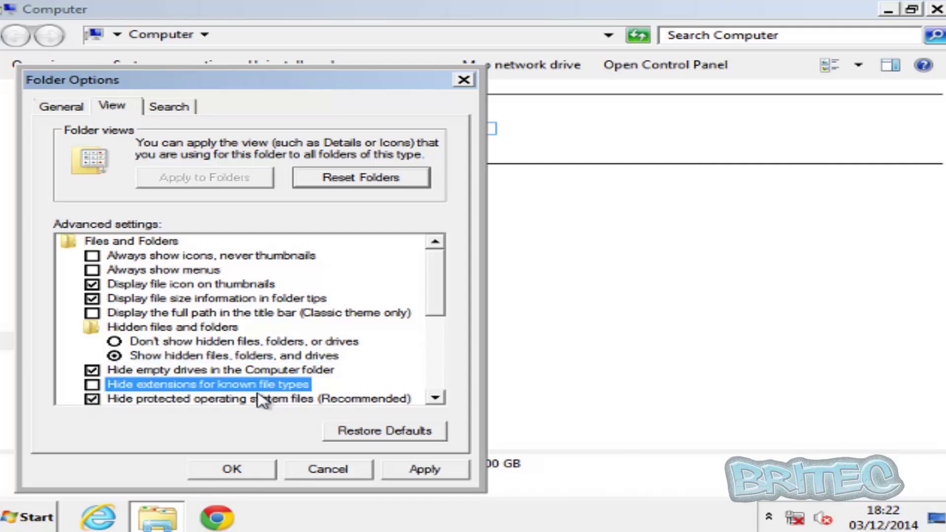
{"action": "left_click", "coordinate": [426, 475]}
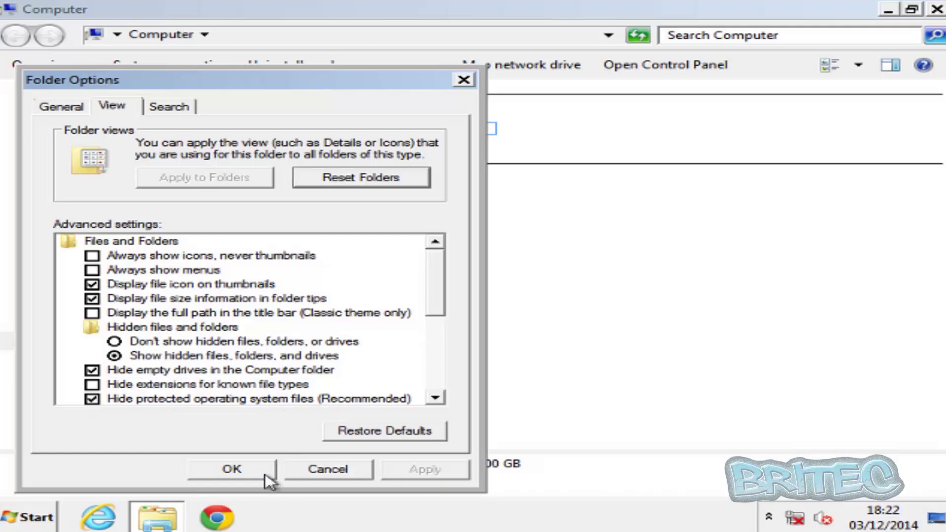
{"action": "left_click", "coordinate": [244, 476]}
{"action": "double_click", "coordinate": [298, 129]}
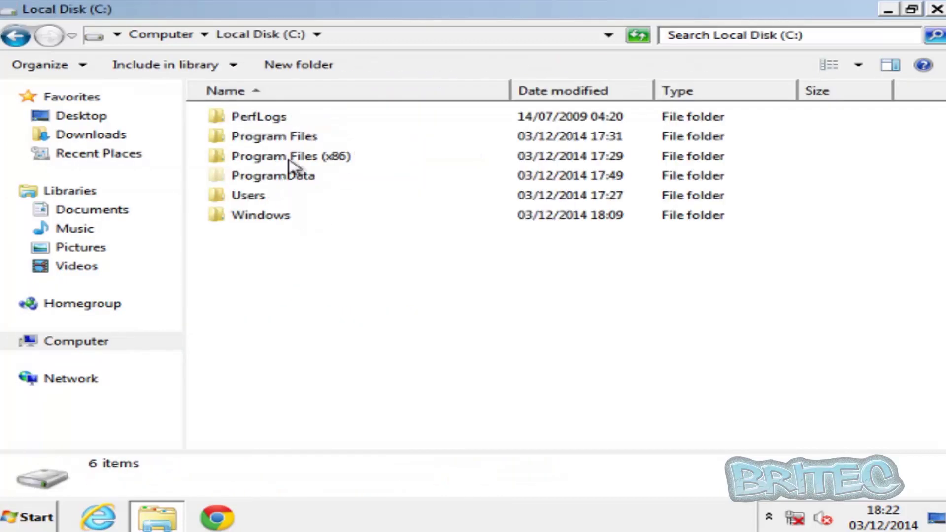
- Navigate through Users, the user profile and AppData into the Roaming folder
{"action": "double_click", "coordinate": [244, 198]}
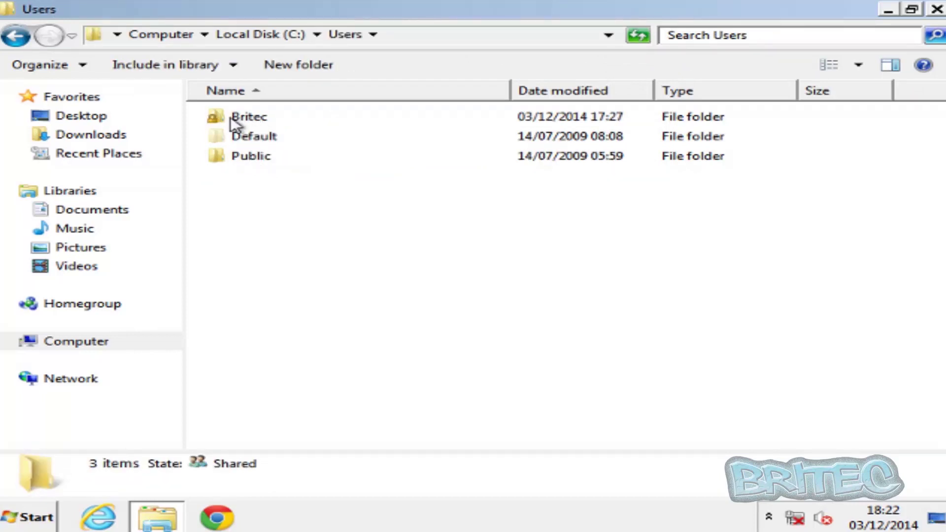
{"action": "double_click", "coordinate": [237, 122]}
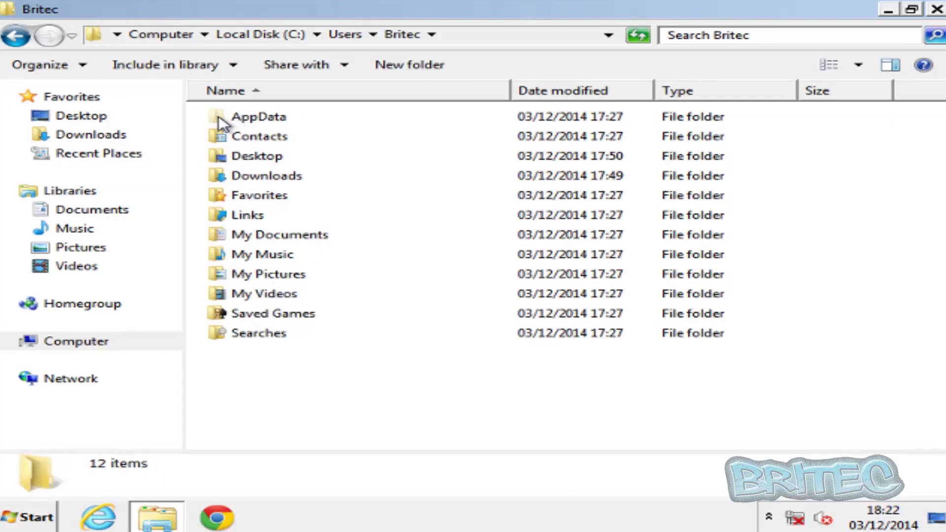
{"action": "double_click", "coordinate": [267, 124]}
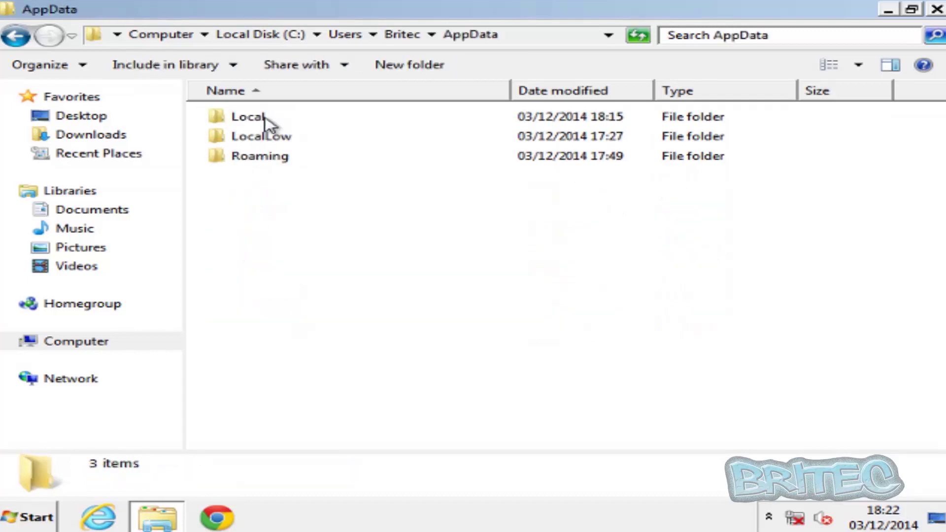
{"action": "double_click", "coordinate": [264, 157]}
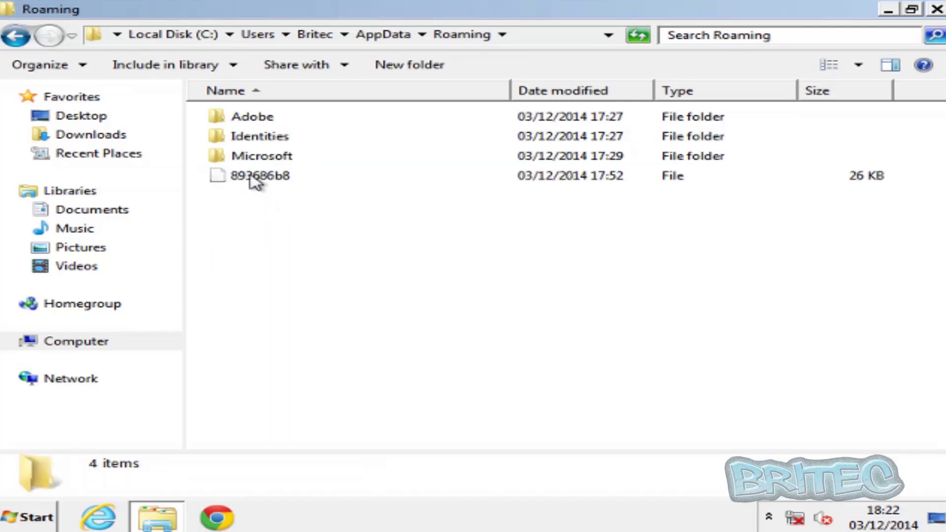
- Delete the 893686b8 file from Roaming, confirming the move to the Recycle Bin
{"action": "left_click", "coordinate": [255, 183]}
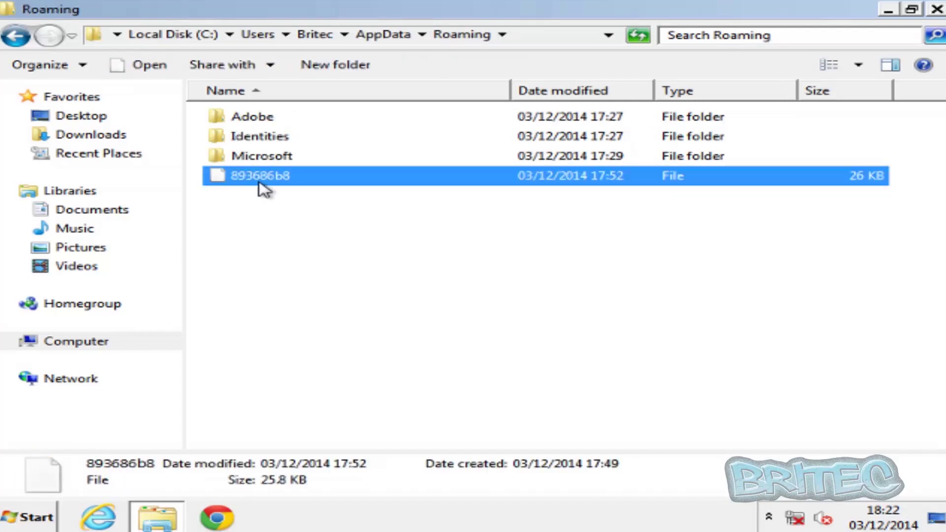
{"action": "right_click", "coordinate": [265, 176]}
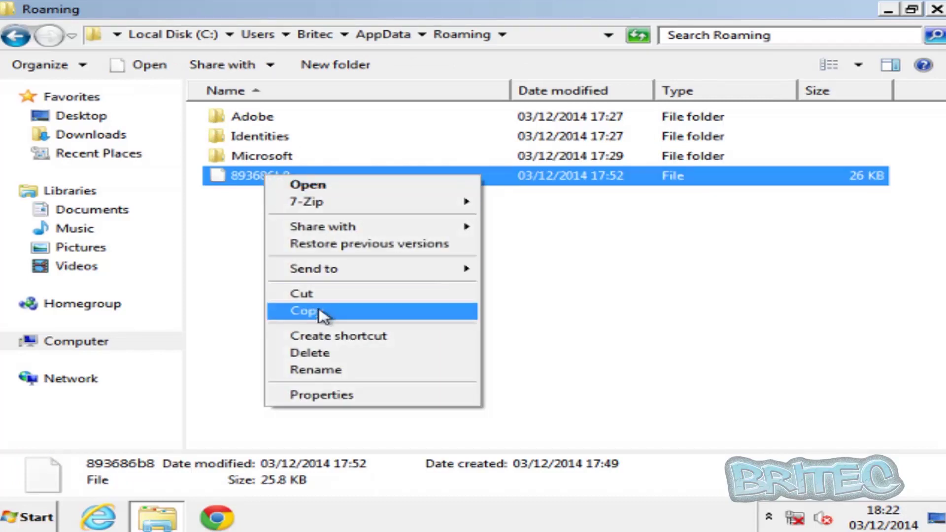
{"action": "left_click", "coordinate": [205, 262]}
{"action": "left_click", "coordinate": [238, 187]}
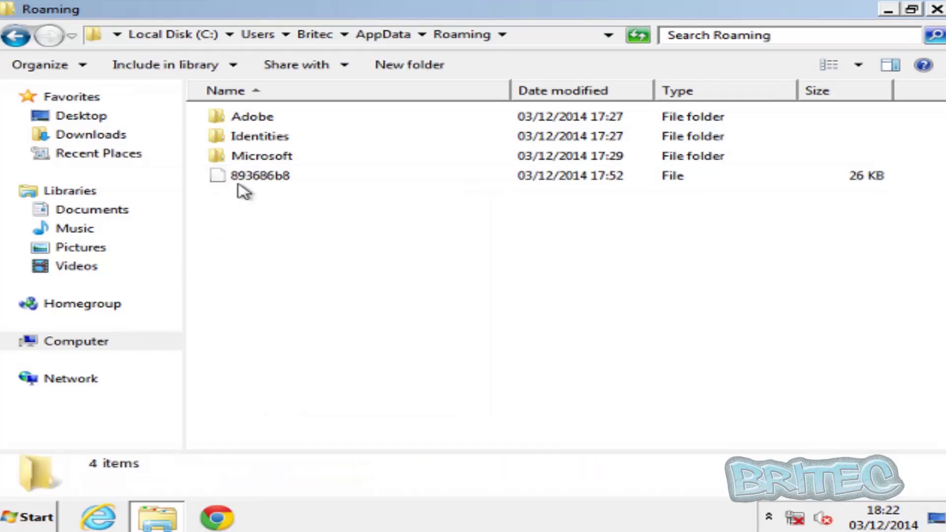
{"action": "left_click", "coordinate": [273, 180]}
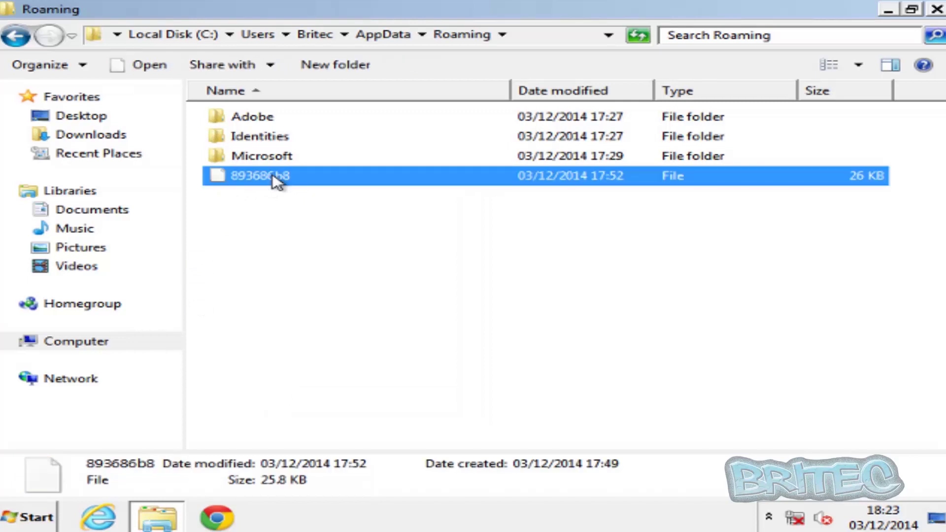
{"action": "right_click", "coordinate": [272, 176]}
{"action": "left_click", "coordinate": [334, 354]}
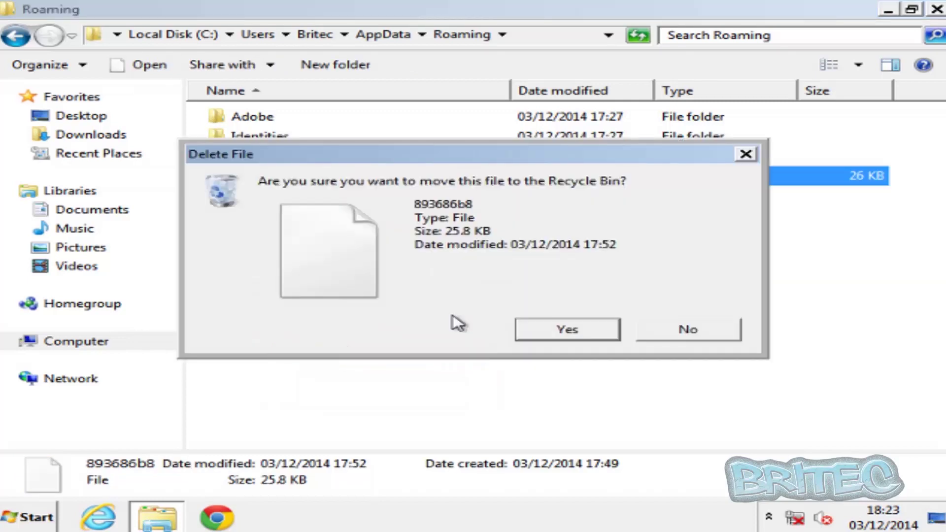
{"action": "left_click", "coordinate": [527, 330]}
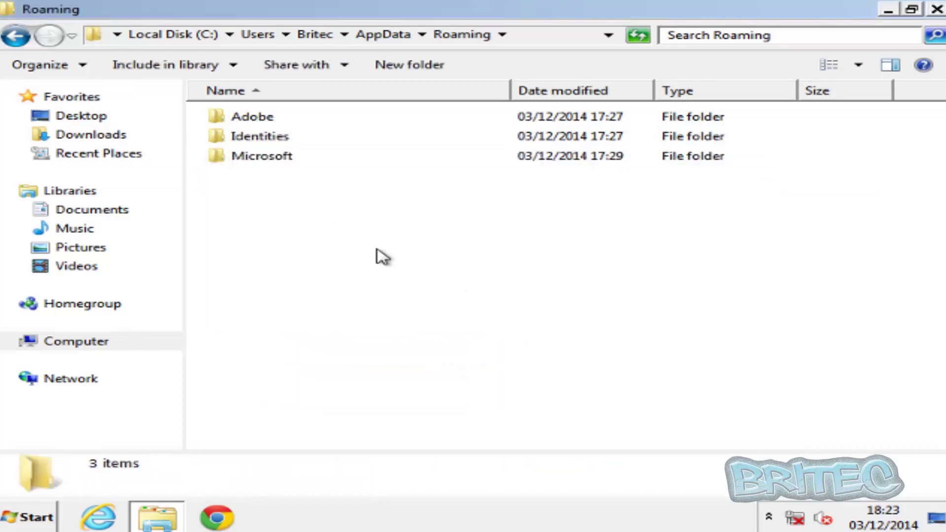
- Go back to AppData, enter Local and delete its 893686b8 file
{"action": "left_click", "coordinate": [15, 39]}
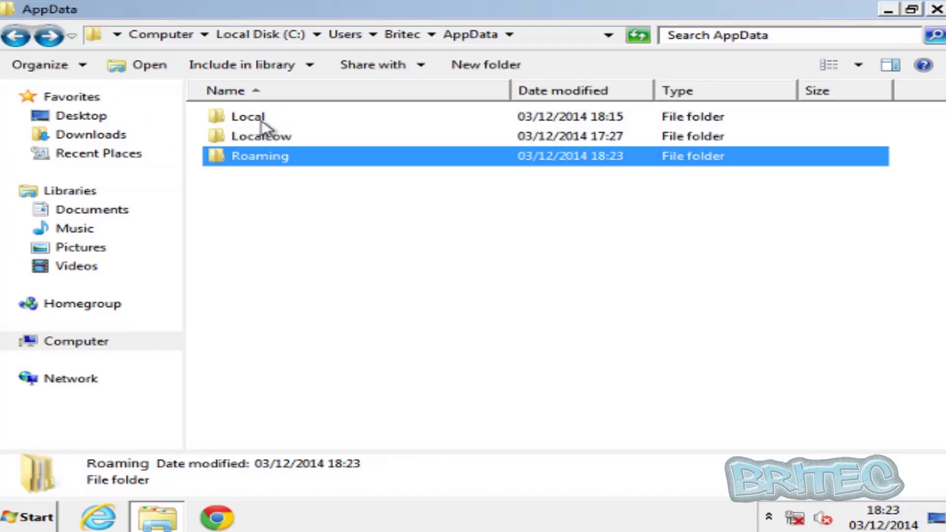
{"action": "double_click", "coordinate": [261, 121]}
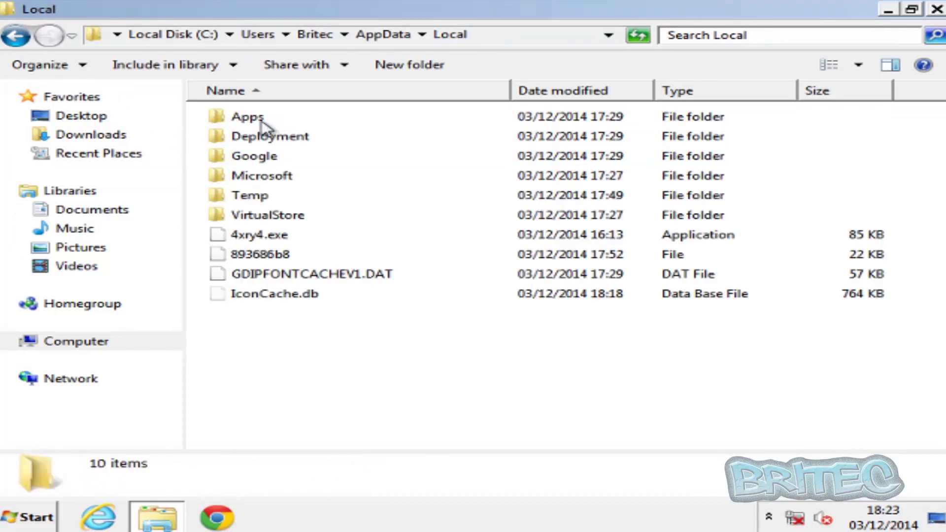
{"action": "left_click", "coordinate": [260, 259]}
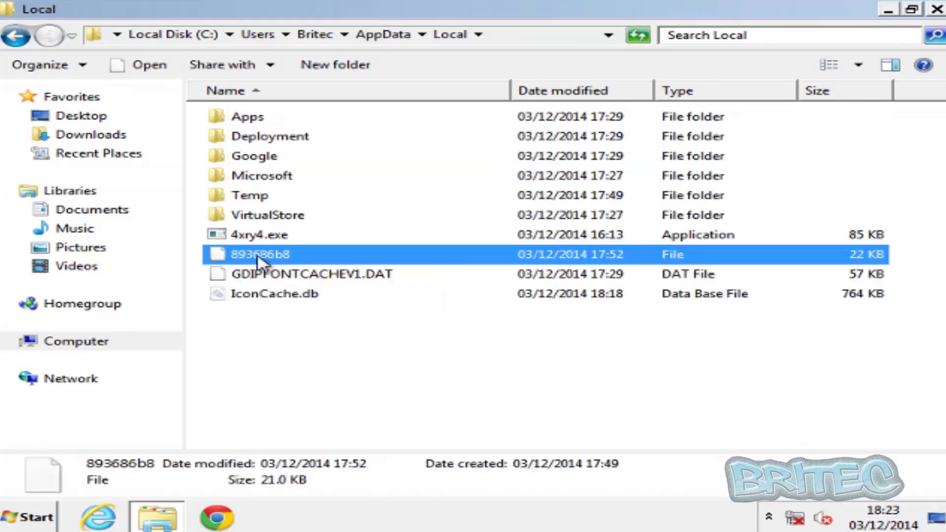
{"action": "right_click", "coordinate": [258, 257]}
{"action": "left_click", "coordinate": [299, 435]}
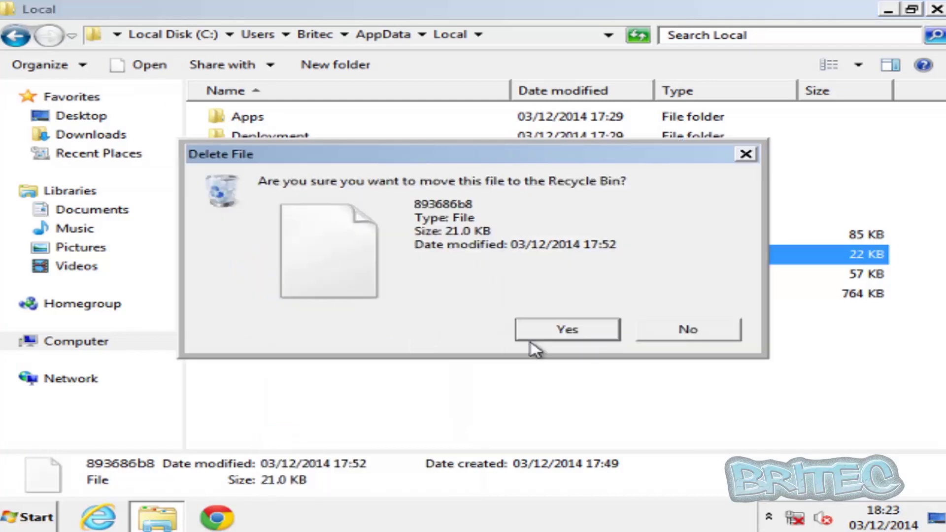
{"action": "left_click", "coordinate": [566, 331]}
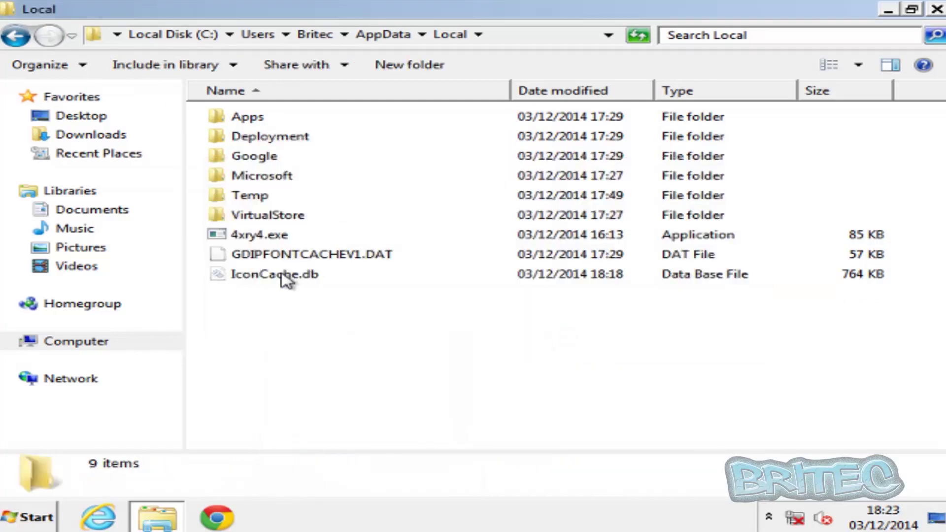
- Delete 4xry4.exe from Local, step back two folders and close Windows Explorer
{"action": "left_click", "coordinate": [233, 242]}
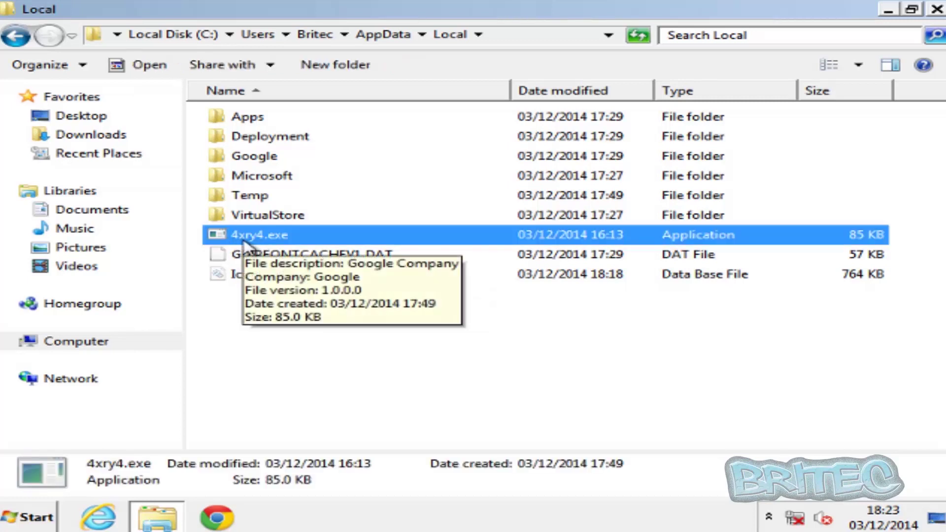
{"action": "right_click", "coordinate": [245, 242]}
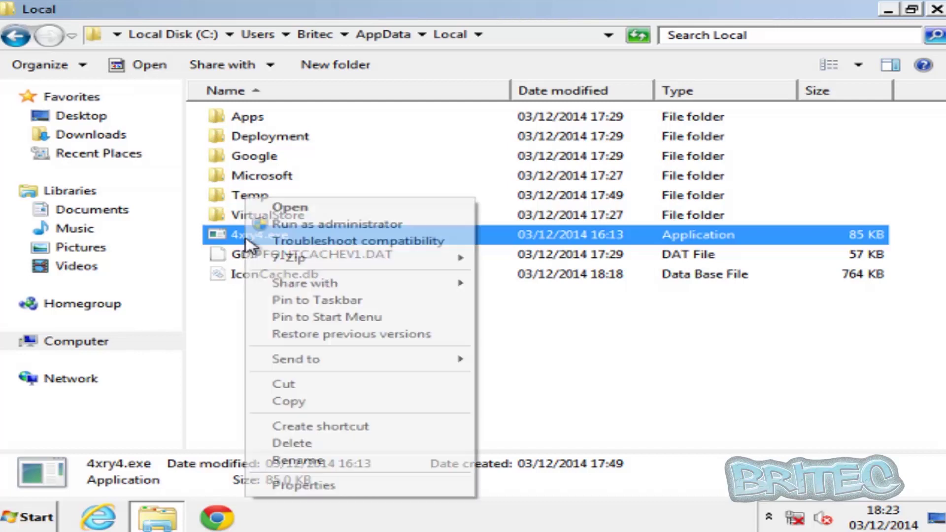
{"action": "left_click", "coordinate": [301, 444]}
{"action": "left_click", "coordinate": [572, 331]}
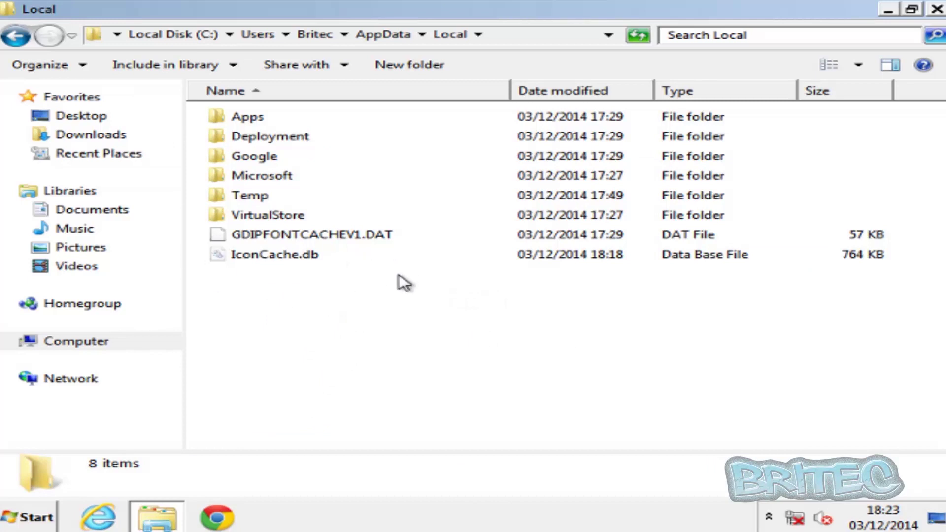
{"action": "left_click", "coordinate": [13, 37]}
{"action": "left_click", "coordinate": [14, 38]}
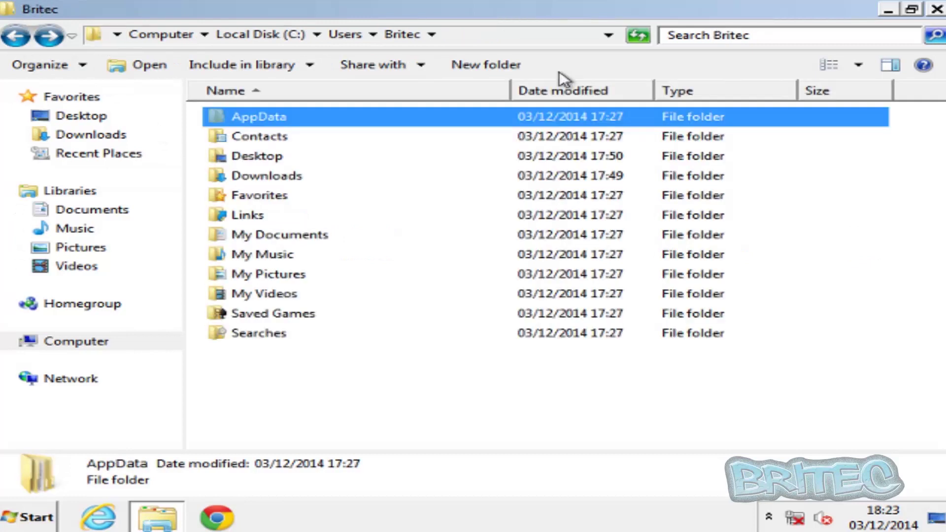
{"action": "left_click", "coordinate": [936, 10]}
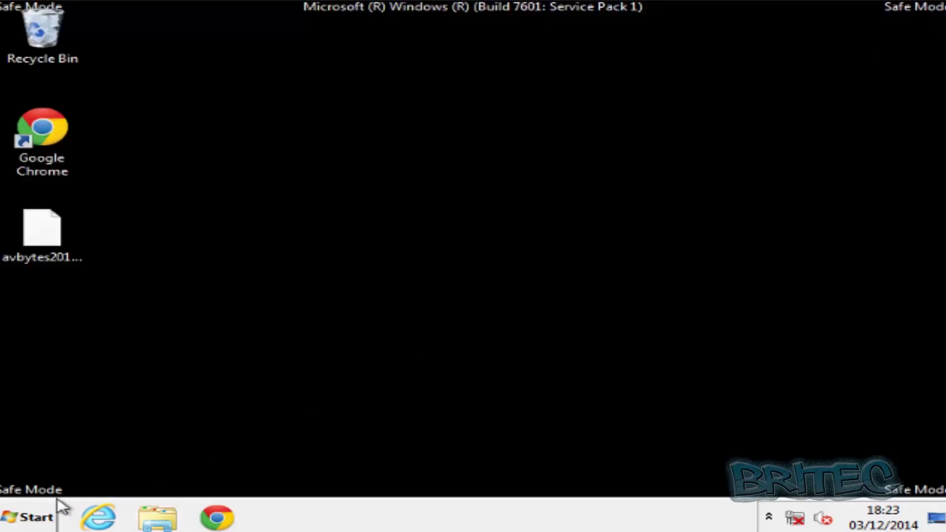
- Restart Windows from the Start menu to leave Safe Mode, then launch Google Chrome
{"action": "left_click", "coordinate": [28, 522]}
{"action": "left_click", "coordinate": [403, 481]}
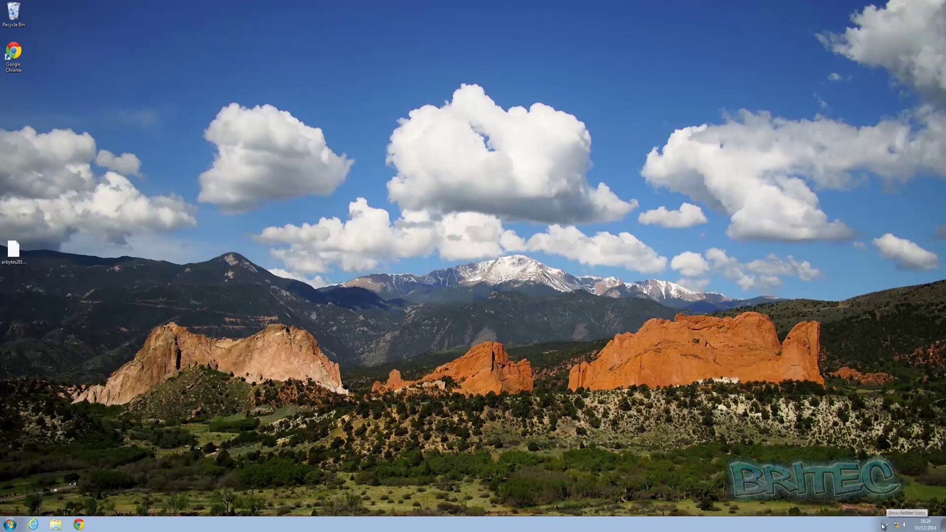
{"action": "left_click", "coordinate": [79, 526]}
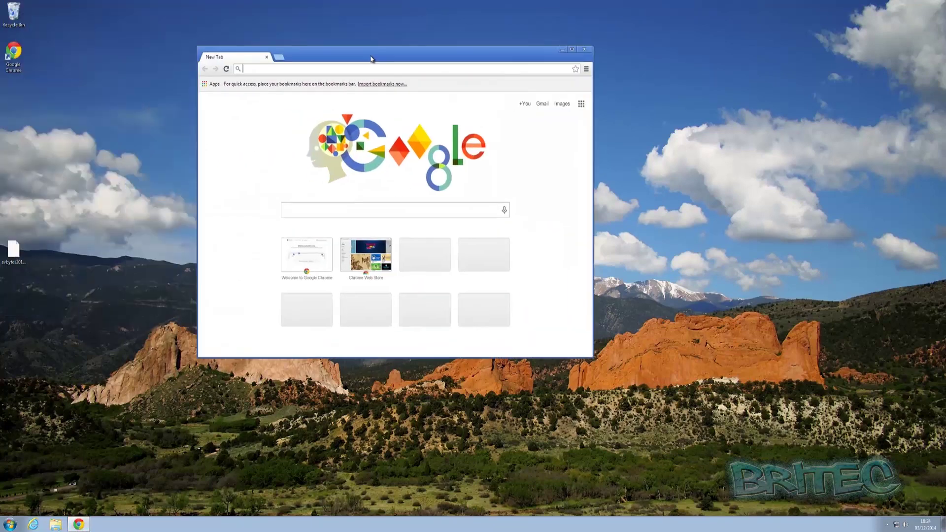
- Maximize Chrome, search Google for 'malwarebytes', download the installer and run mbam-setup-2.0.4
{"action": "left_click", "coordinate": [592, 52]}
{"action": "left_click", "coordinate": [376, 156]}
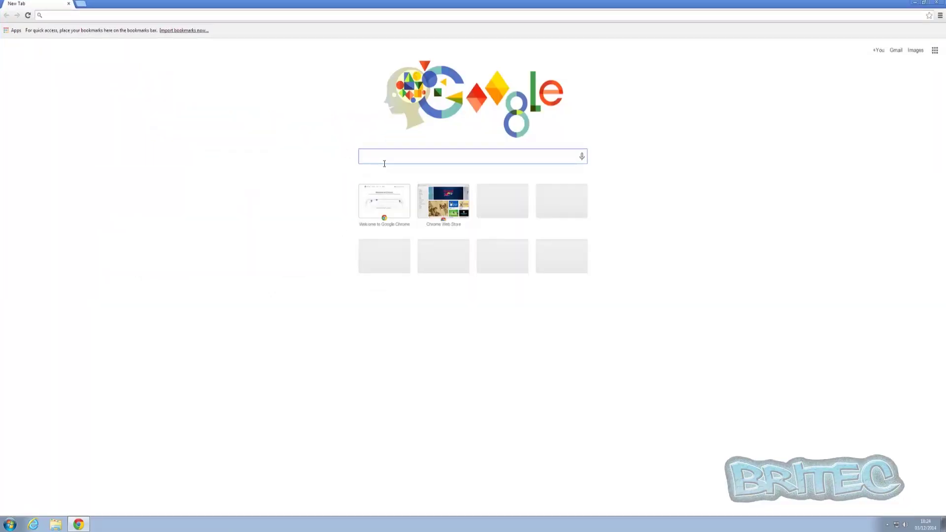
{"action": "type", "text": "malware"}
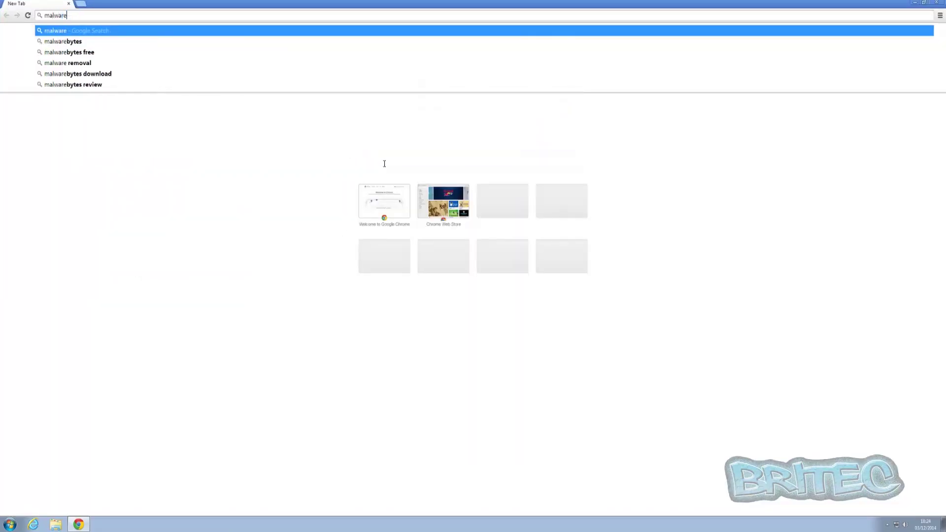
{"action": "type", "text": "bytes"}
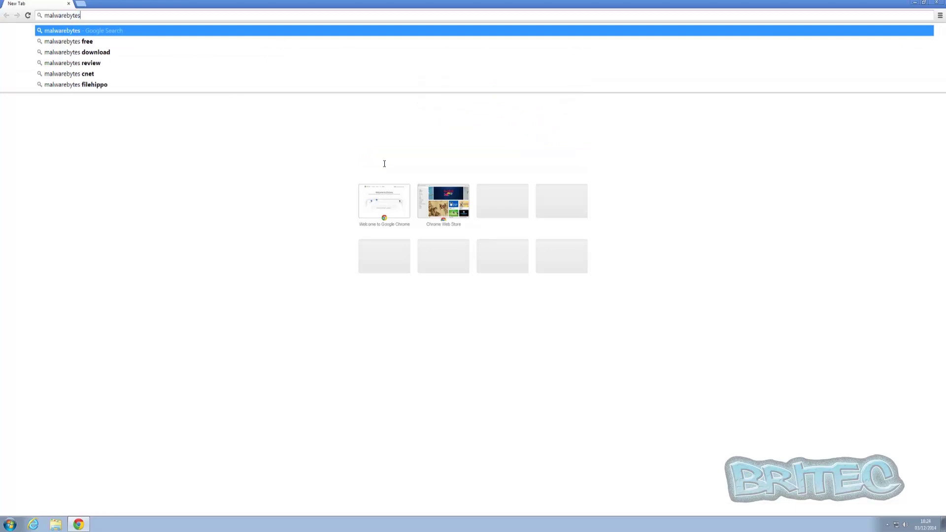
{"action": "key", "text": "Return"}
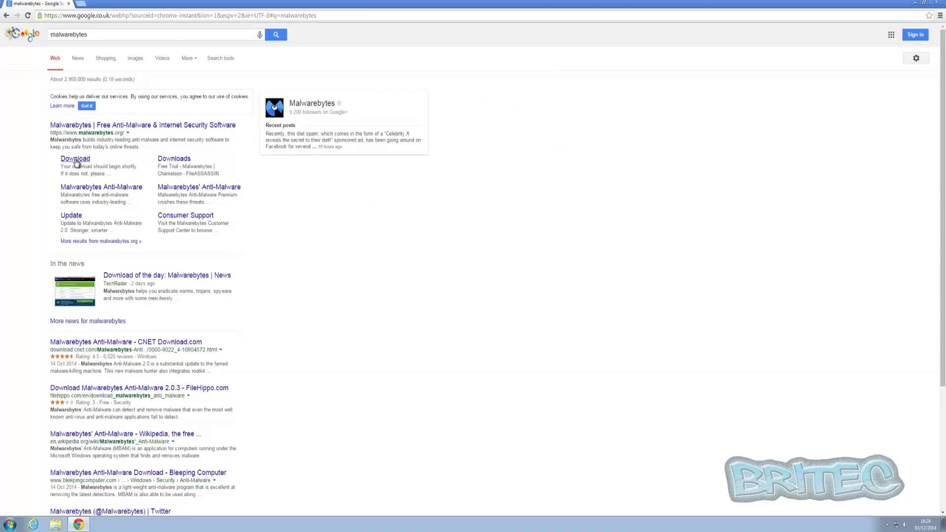
{"action": "left_click", "coordinate": [77, 163]}
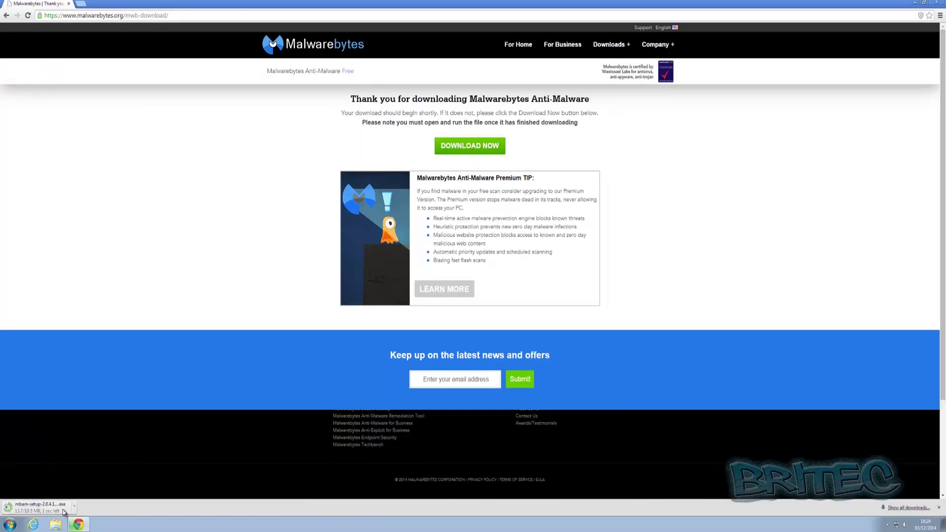
{"action": "left_click", "coordinate": [28, 510]}
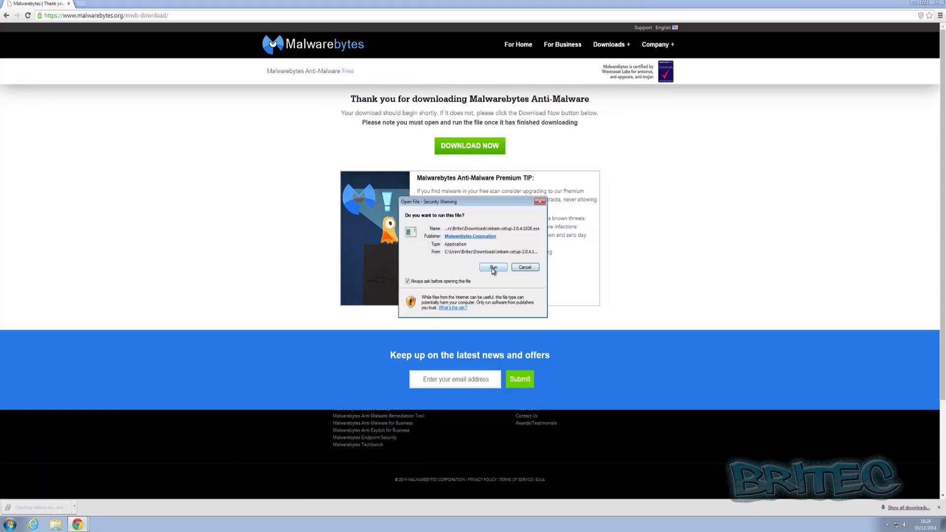
- Run the downloaded Malwarebytes installer with admin approval and keep English as the setup language
{"action": "left_click", "coordinate": [493, 269]}
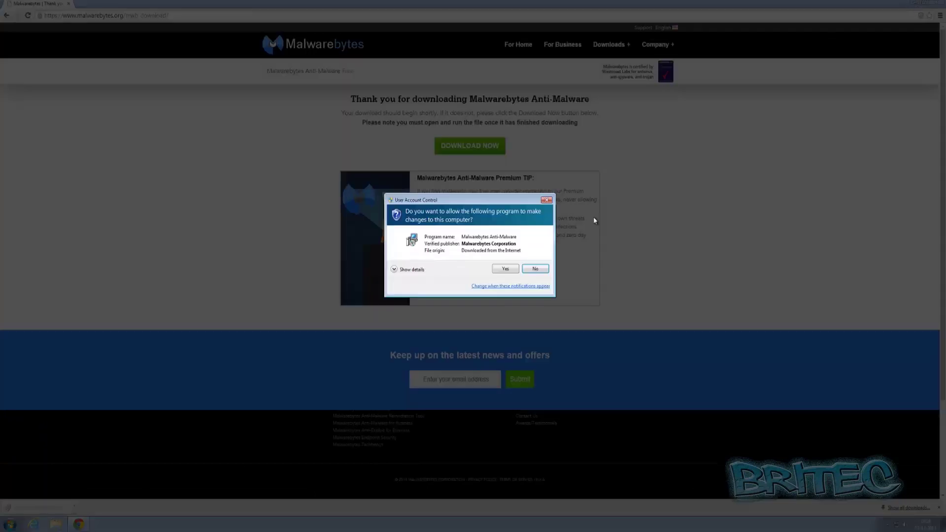
{"action": "left_click", "coordinate": [505, 269]}
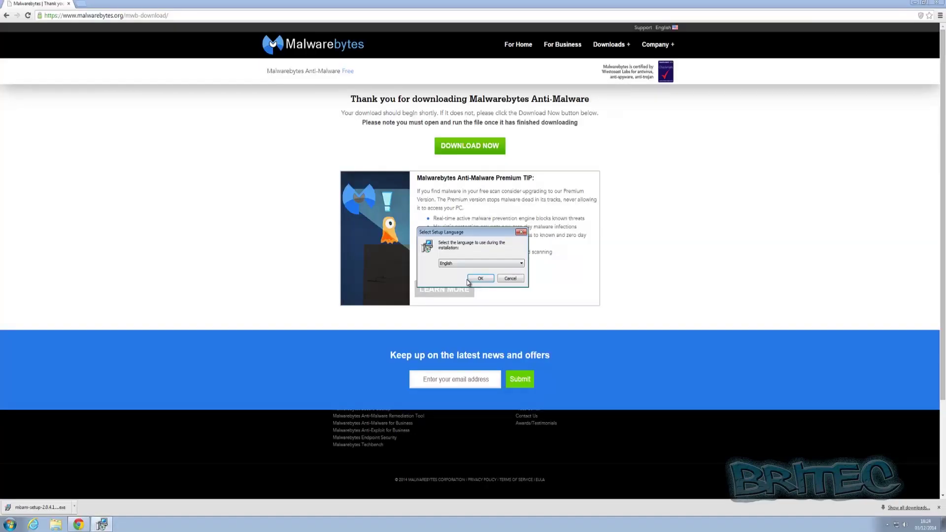
{"action": "left_click", "coordinate": [915, 7]}
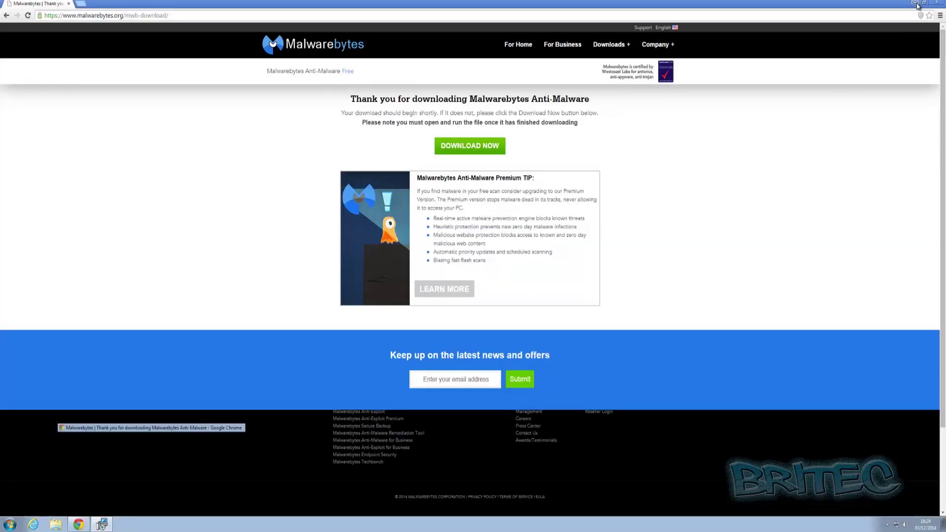
{"action": "left_click", "coordinate": [480, 279]}
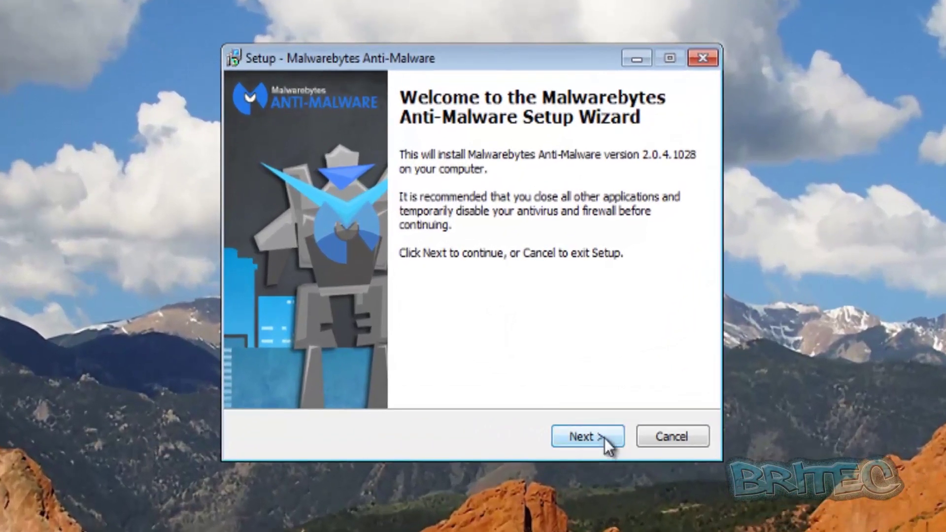
- Accept the licence, install version 2.0.4.1028 with default location, folder and desktop icon, and decline the trial
{"action": "left_click", "coordinate": [530, 341]}
{"action": "left_click", "coordinate": [285, 370]}
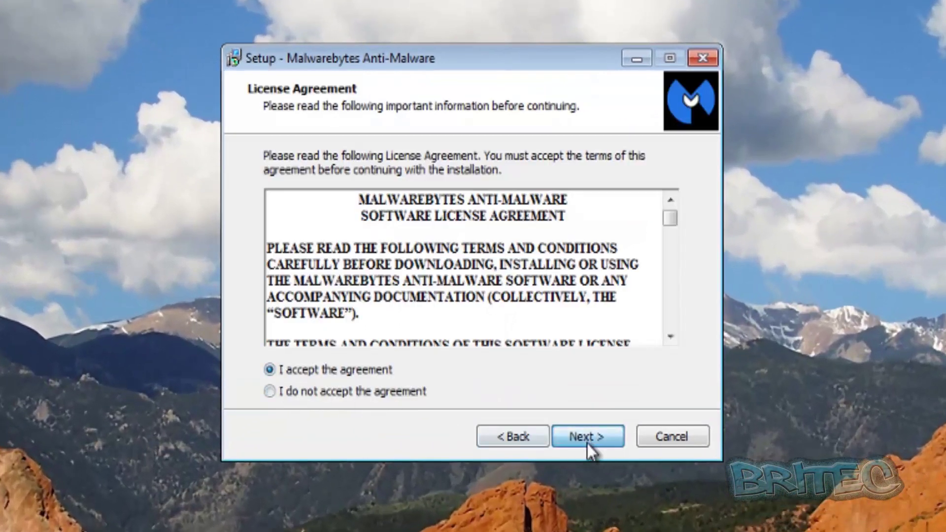
{"action": "left_click", "coordinate": [587, 443]}
{"action": "left_click", "coordinate": [587, 442]}
{"action": "left_click", "coordinate": [589, 442]}
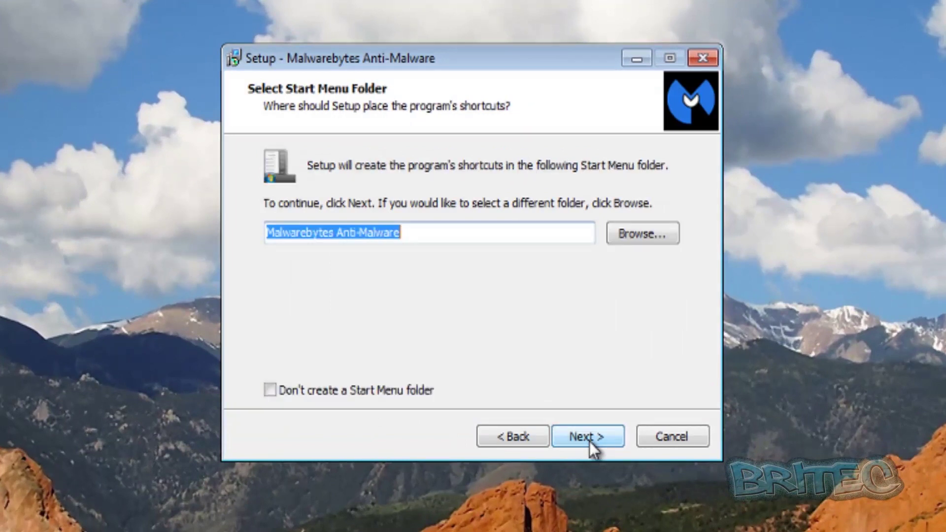
{"action": "left_click", "coordinate": [589, 441]}
{"action": "left_click", "coordinate": [589, 441]}
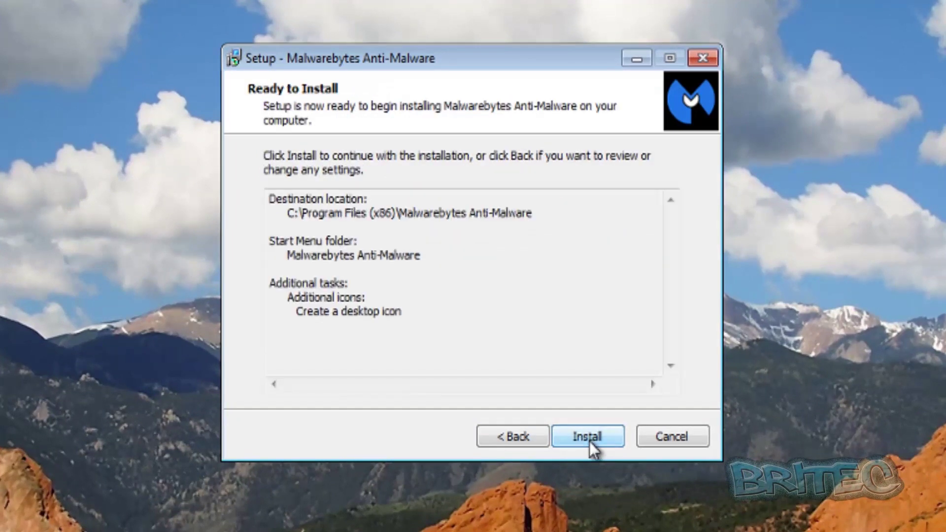
{"action": "left_click", "coordinate": [589, 442]}
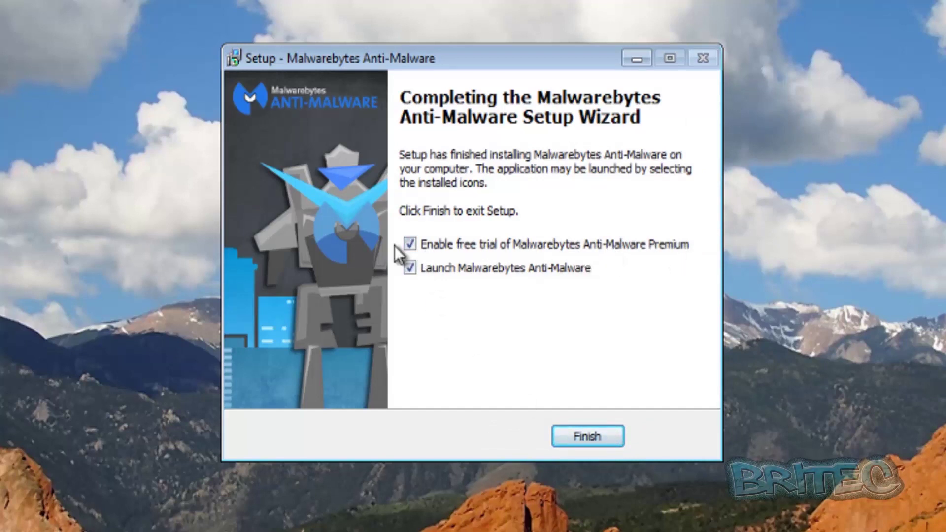
{"action": "left_click", "coordinate": [418, 244]}
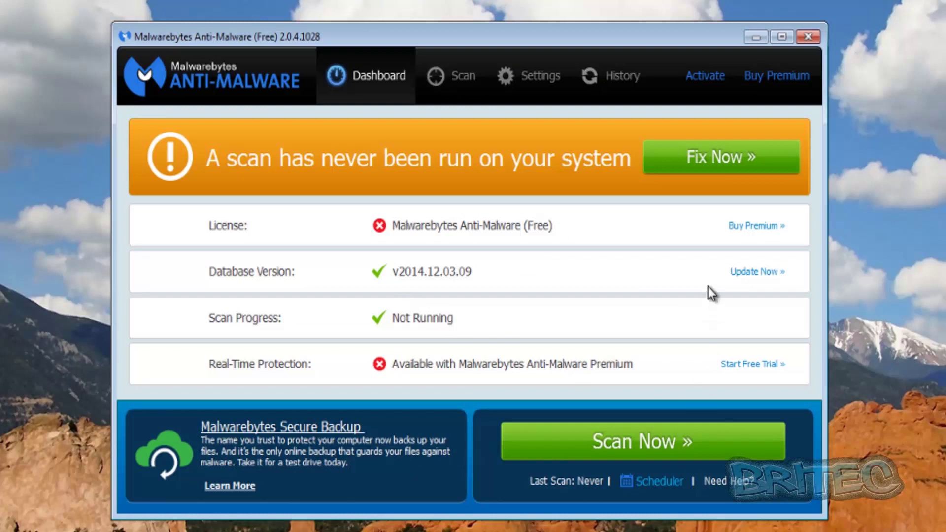
- Run a Threat Scan of the system and confirm permanently deleting the 3 items
{"action": "left_click", "coordinate": [710, 157]}
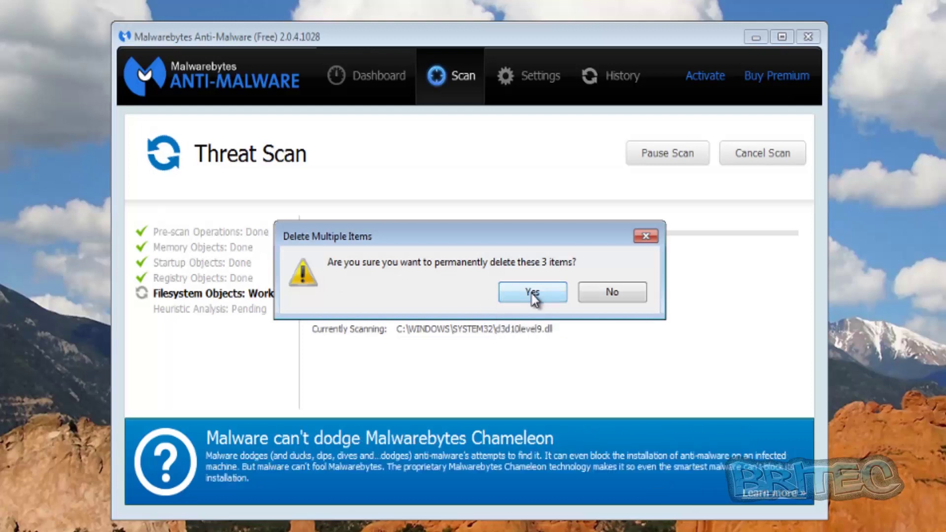
{"action": "left_click", "coordinate": [531, 294]}
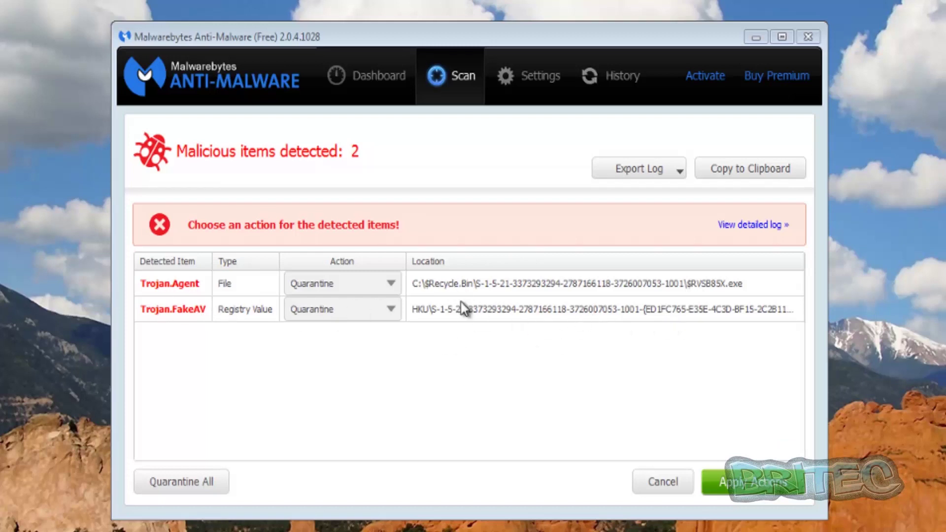
- Apply the Quarantine action to both Trojan.Agent and Trojan.FakeAV in the scan results
{"action": "left_click", "coordinate": [440, 311]}
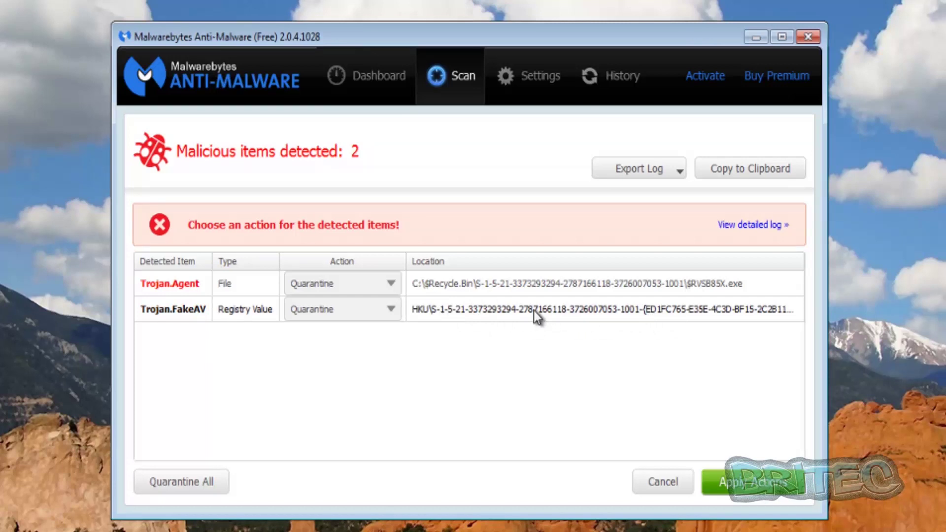
{"action": "left_click", "coordinate": [768, 484]}
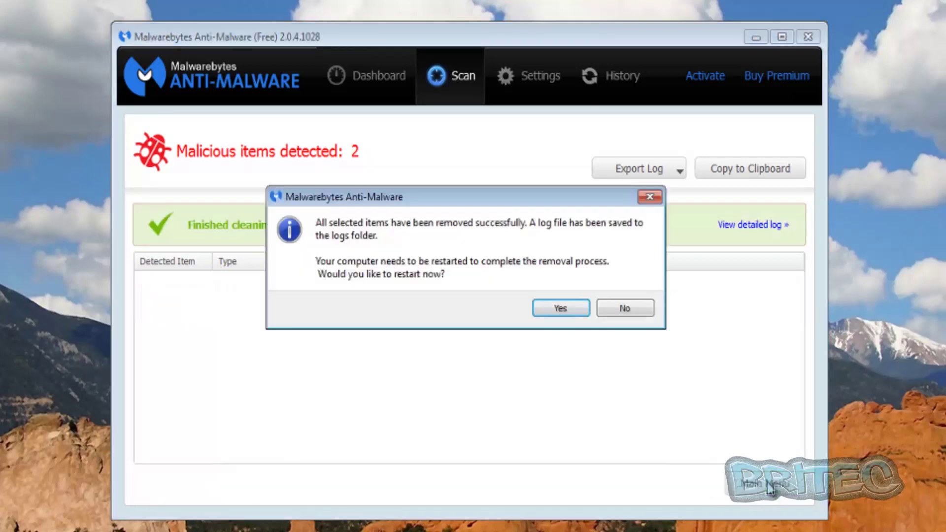